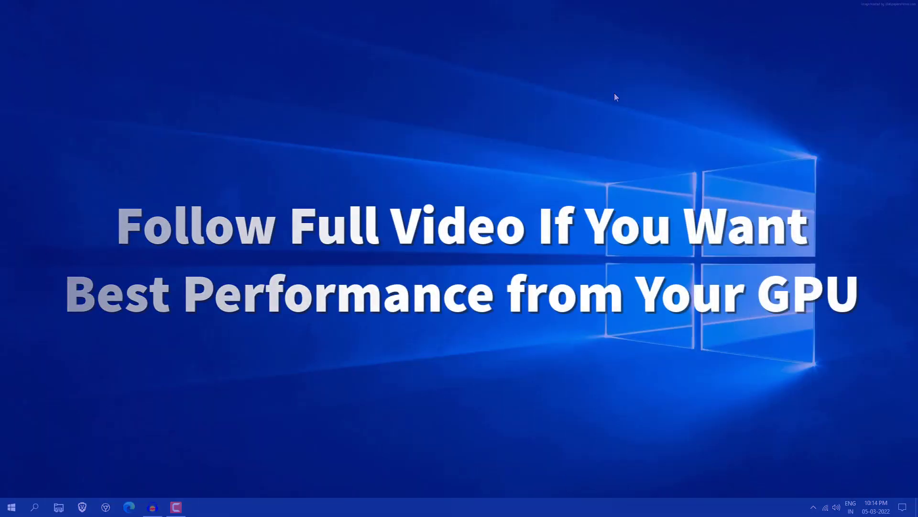
- In Chrome, search 'nvidia geforce experience' and open the 'GeForce Experience - Nvidia' result
{"action": "left_click", "coordinate": [111, 510]}
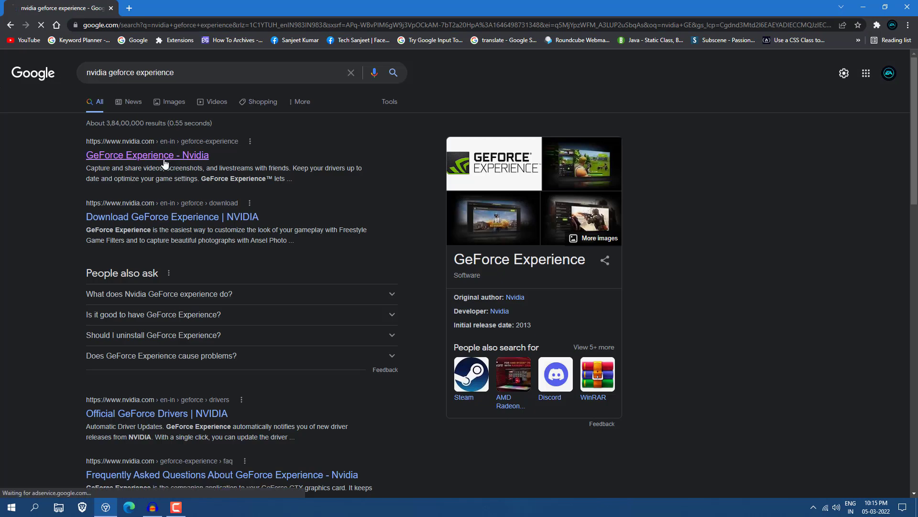
{"action": "left_click", "coordinate": [164, 155]}
- Show the desktop and launch GeForce Experience from the Start menu
{"action": "key", "text": "super+d"}
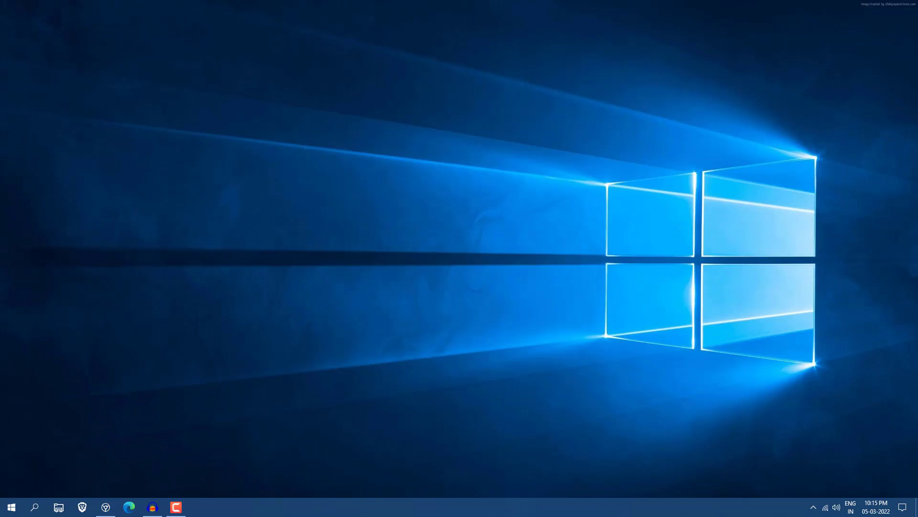
{"action": "key", "text": "super"}
{"action": "left_click", "coordinate": [180, 203]}
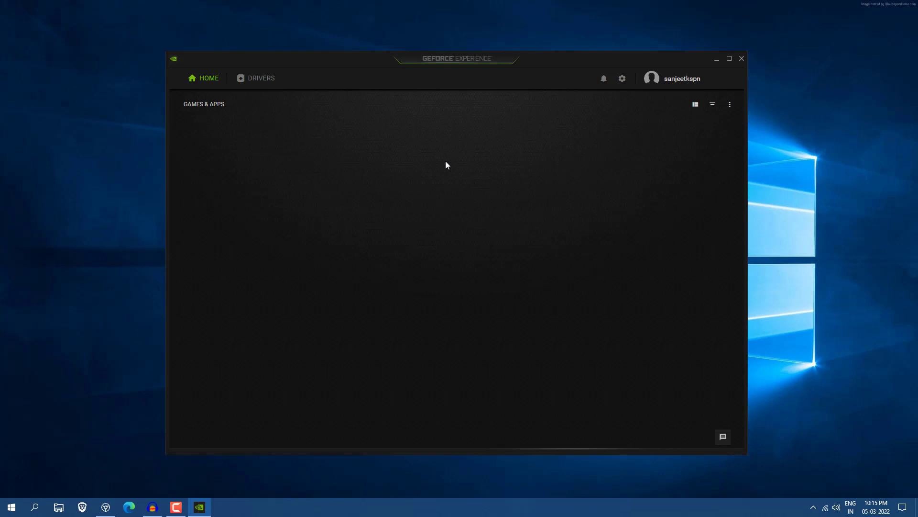
- Check for driver updates on the Drivers page, confirming Game Ready driver 511.79 is current
{"action": "mouse_move", "coordinate": [208, 158]}
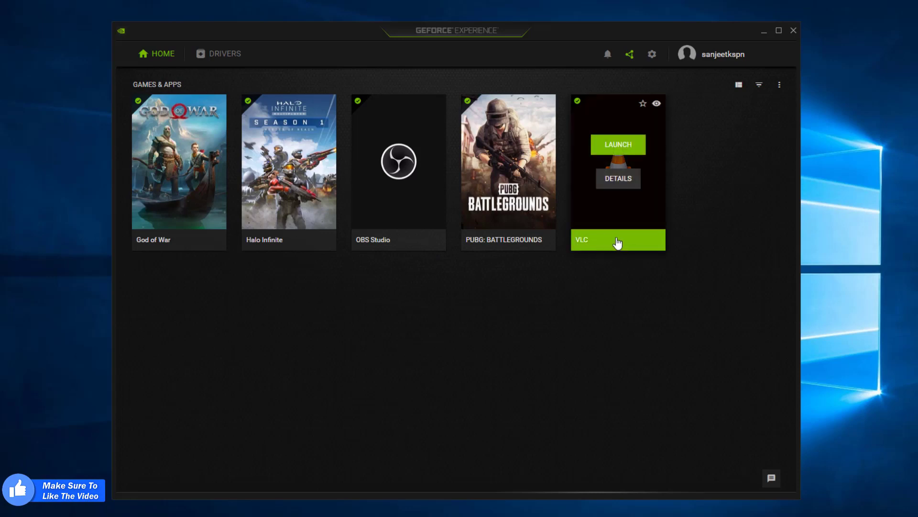
{"action": "mouse_move", "coordinate": [146, 147]}
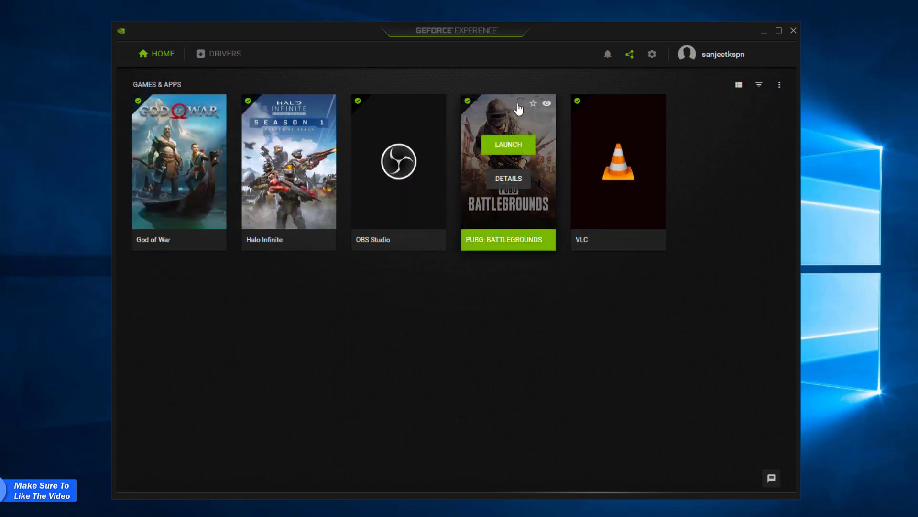
{"action": "mouse_move", "coordinate": [581, 108]}
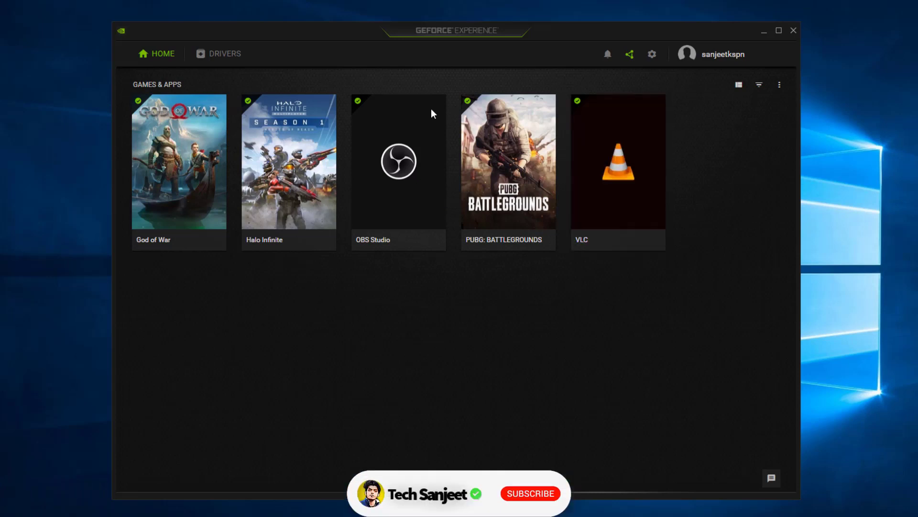
{"action": "left_click", "coordinate": [226, 55]}
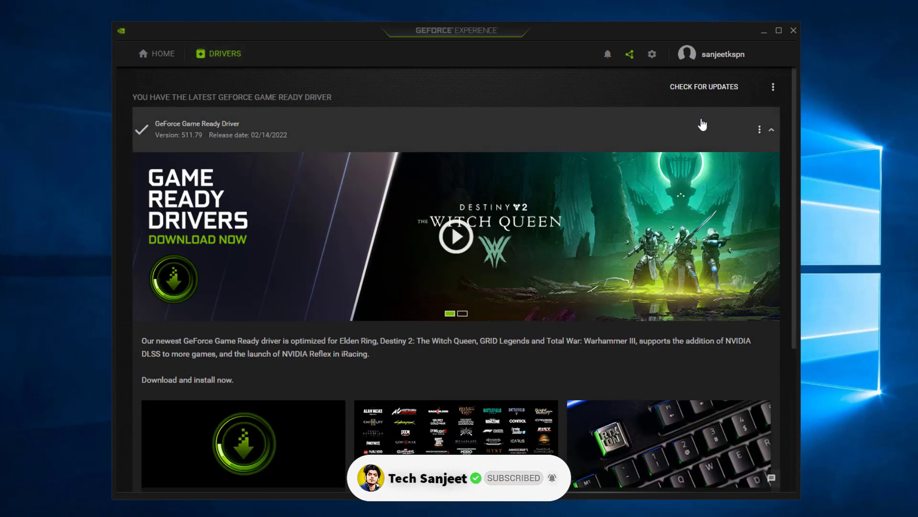
{"action": "left_click", "coordinate": [691, 91]}
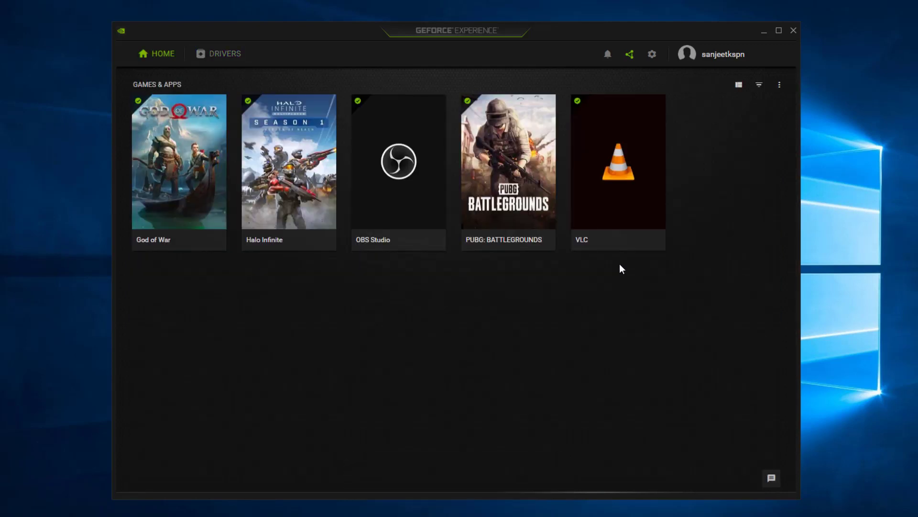
- Optimise God of War with GeForce Experience's recommended settings, then return to Home
{"action": "mouse_move", "coordinate": [192, 186]}
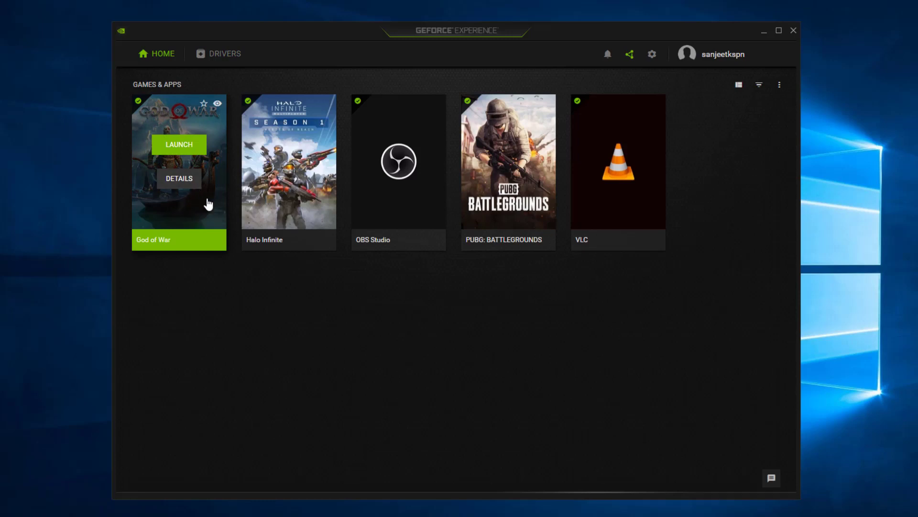
{"action": "left_click", "coordinate": [188, 224]}
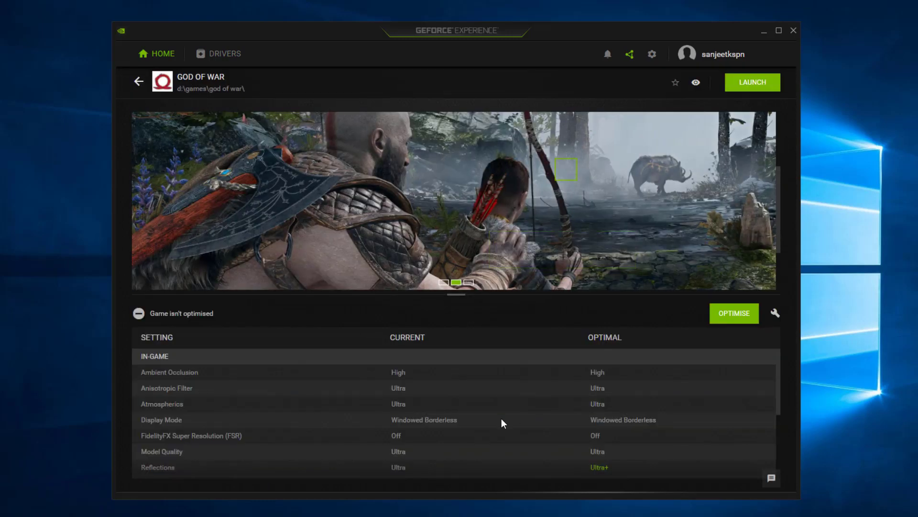
{"action": "scroll", "coordinate": [520, 410], "scroll_direction": "down", "scroll_amount": 3}
{"action": "scroll", "coordinate": [521, 411], "scroll_direction": "up", "scroll_amount": 3}
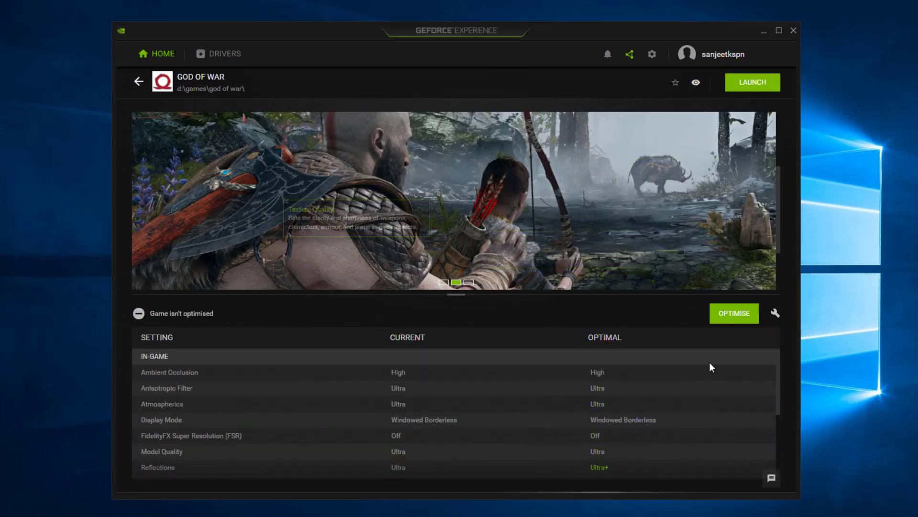
{"action": "left_click", "coordinate": [739, 320]}
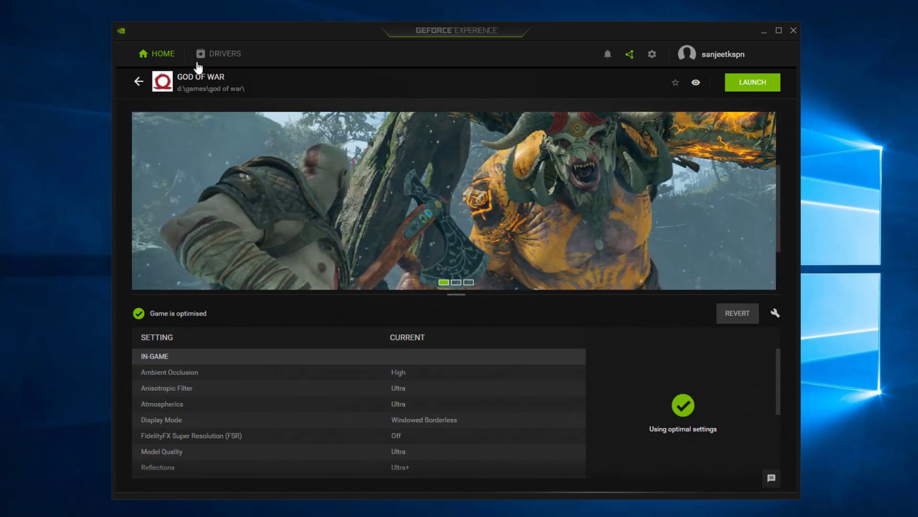
{"action": "left_click", "coordinate": [157, 54]}
{"action": "mouse_move", "coordinate": [288, 201]}
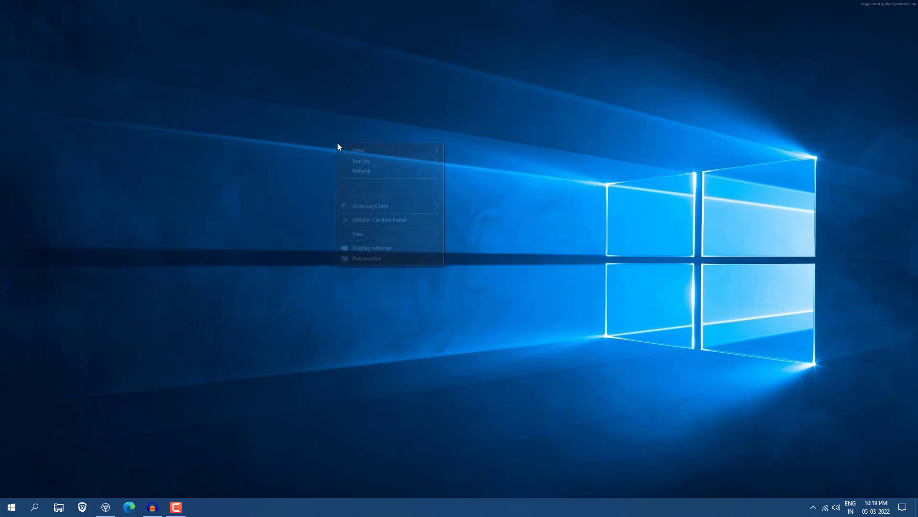
- Open NVIDIA Control Panel and apply 'Use the advanced 3D image settings' on the image preview page
{"action": "left_click", "coordinate": [367, 223]}
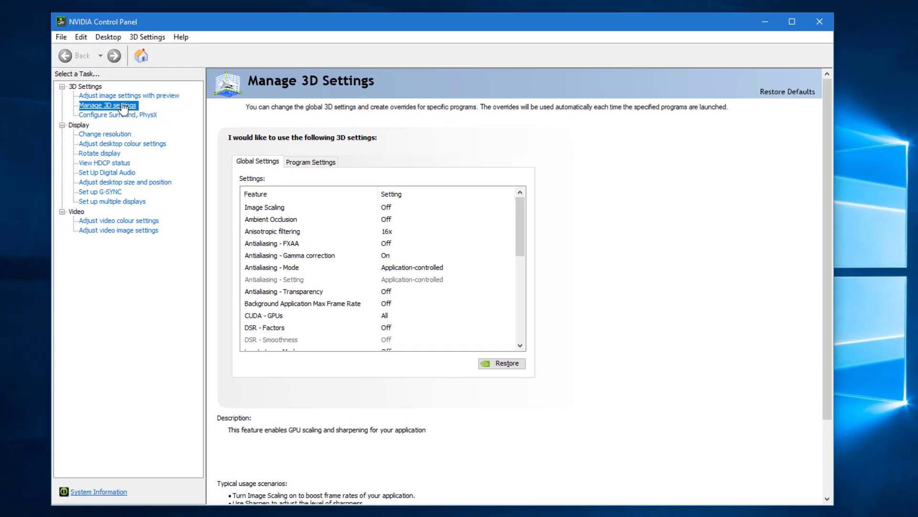
{"action": "left_click", "coordinate": [185, 120]}
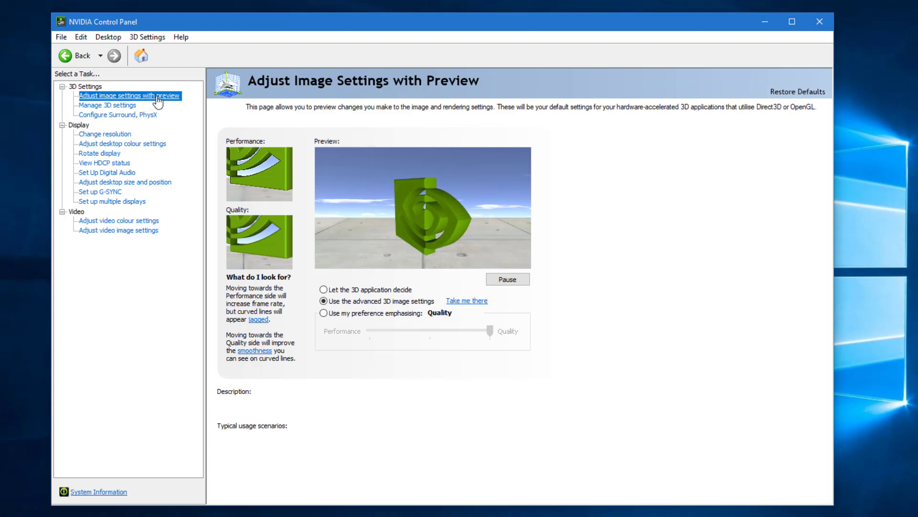
{"action": "left_click", "coordinate": [335, 290]}
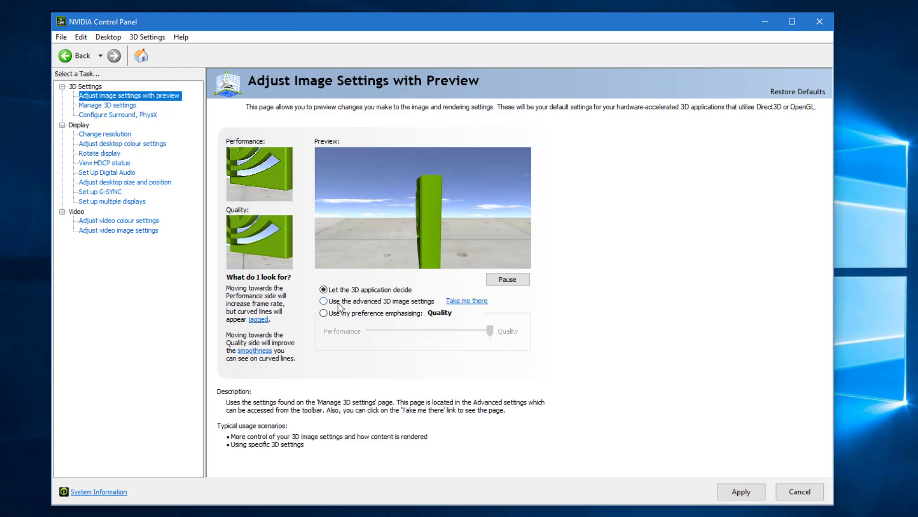
{"action": "left_click", "coordinate": [338, 302]}
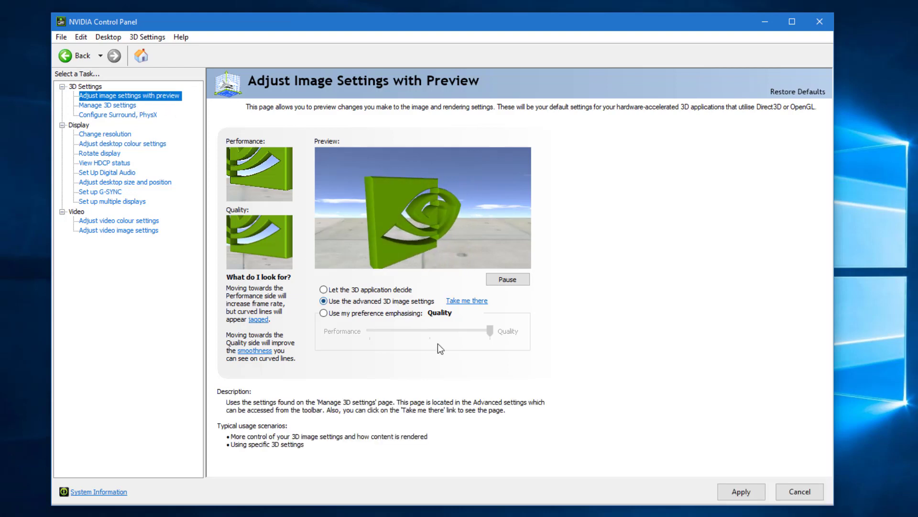
{"action": "left_click", "coordinate": [742, 489]}
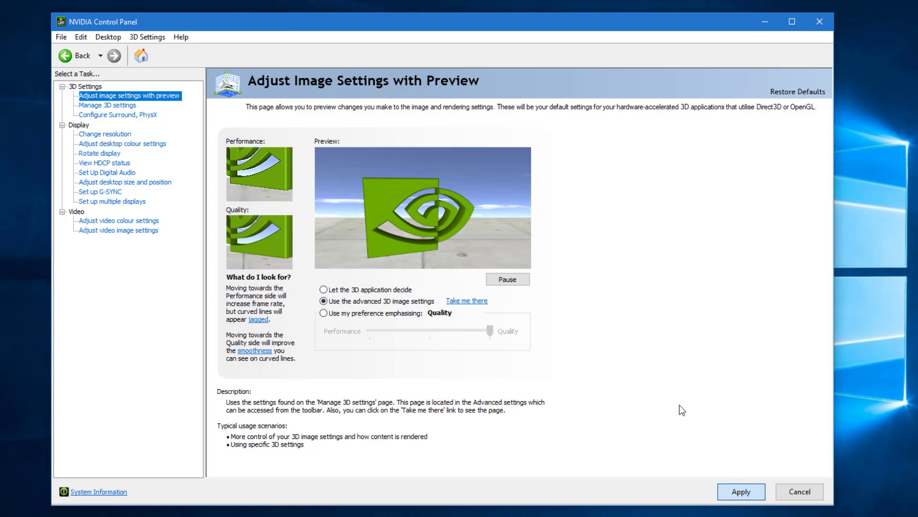
- Open 'Manage 3D settings' under 3D Settings to show the Global Settings tab
{"action": "left_click", "coordinate": [106, 105]}
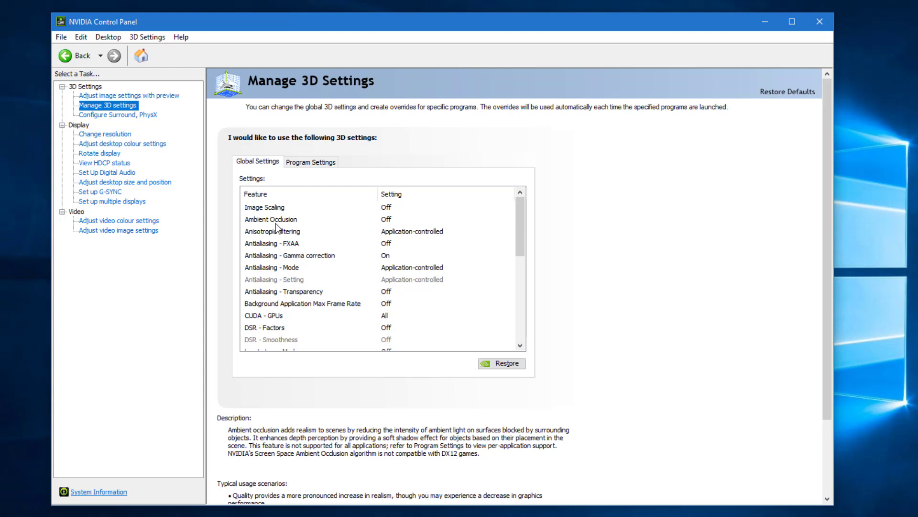
{"action": "left_click", "coordinate": [335, 208]}
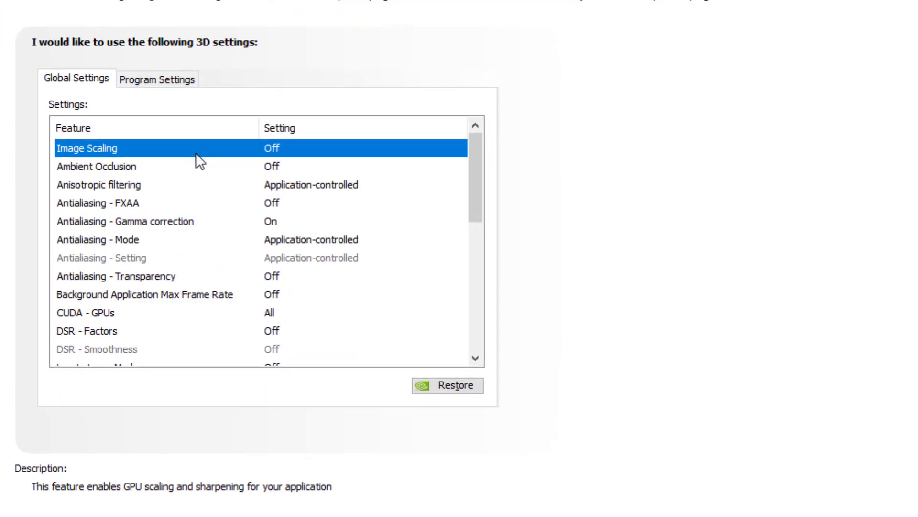
{"action": "left_click", "coordinate": [117, 168]}
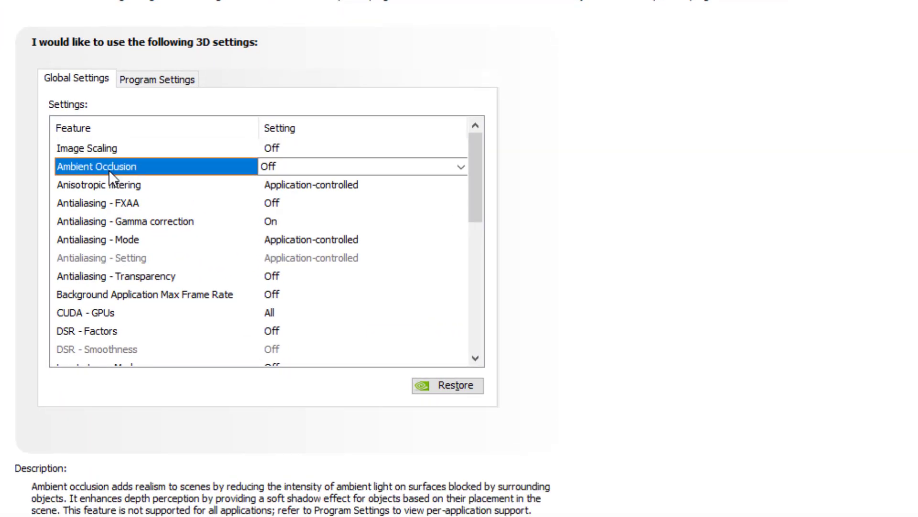
{"action": "left_click", "coordinate": [251, 189]}
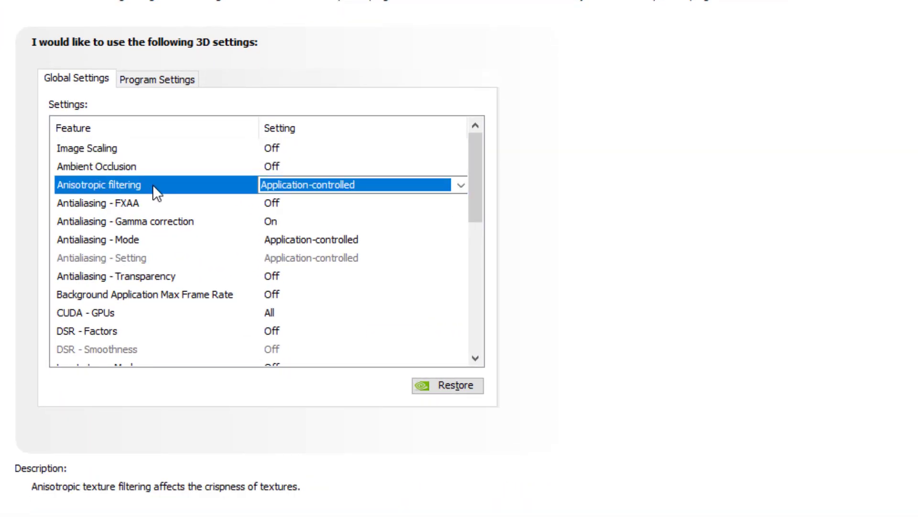
{"action": "left_click", "coordinate": [315, 188]}
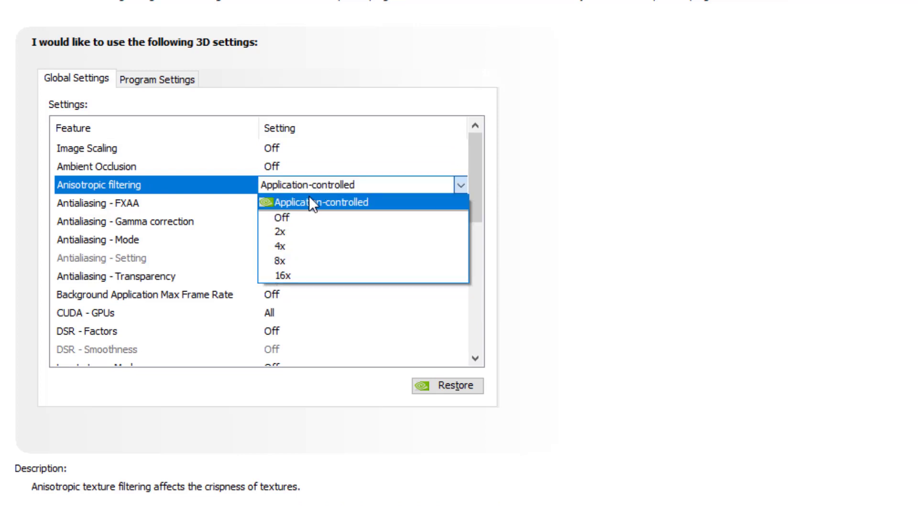
{"action": "left_click", "coordinate": [97, 206]}
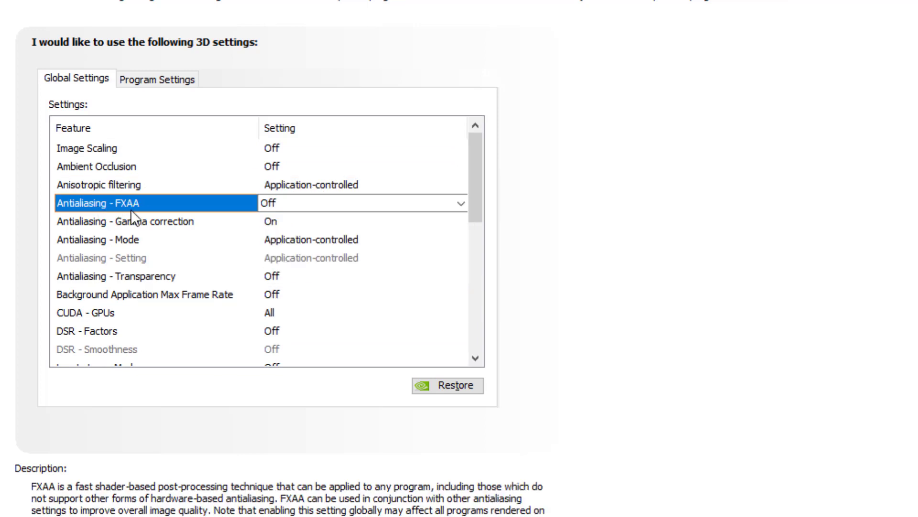
{"action": "mouse_move", "coordinate": [271, 220]}
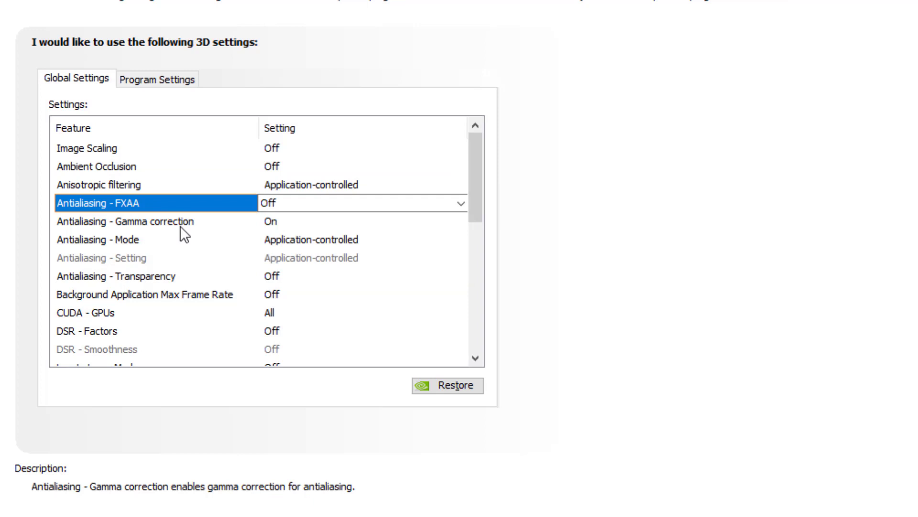
{"action": "mouse_move", "coordinate": [171, 242]}
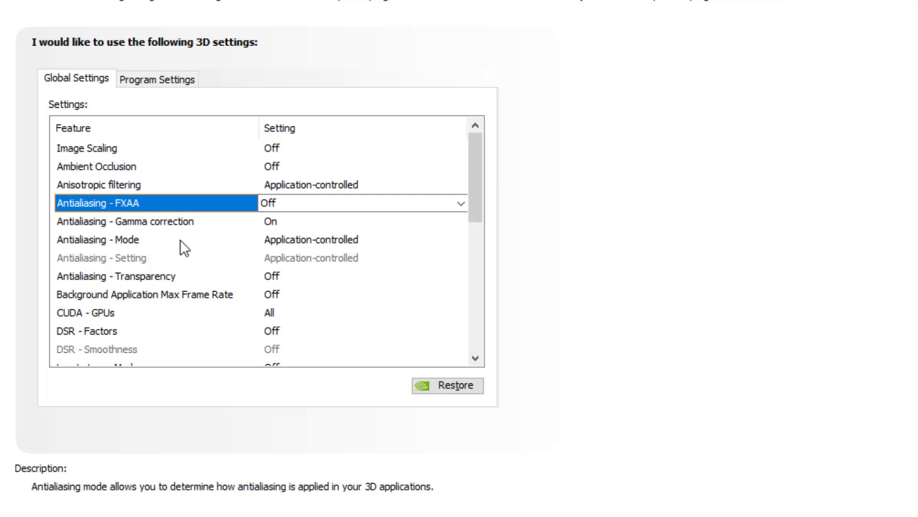
{"action": "key", "text": "Up"}
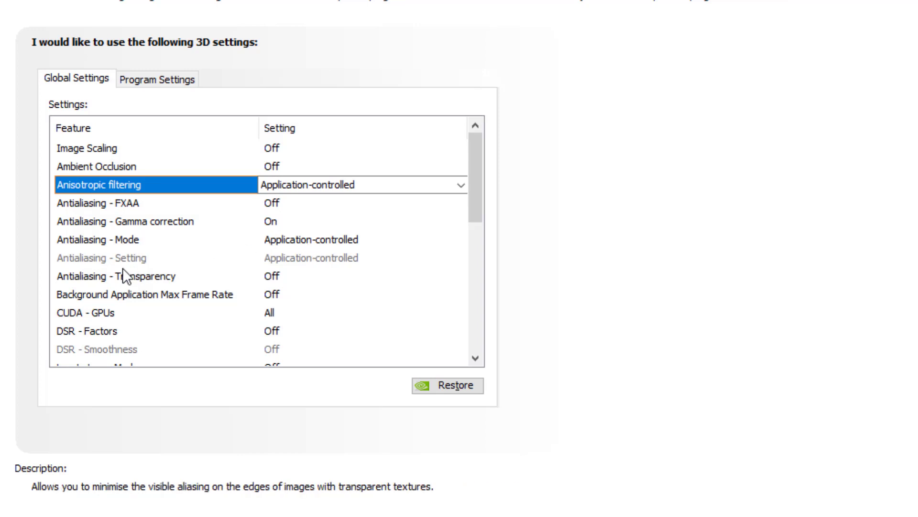
{"action": "mouse_move", "coordinate": [267, 261]}
{"action": "mouse_move", "coordinate": [126, 278]}
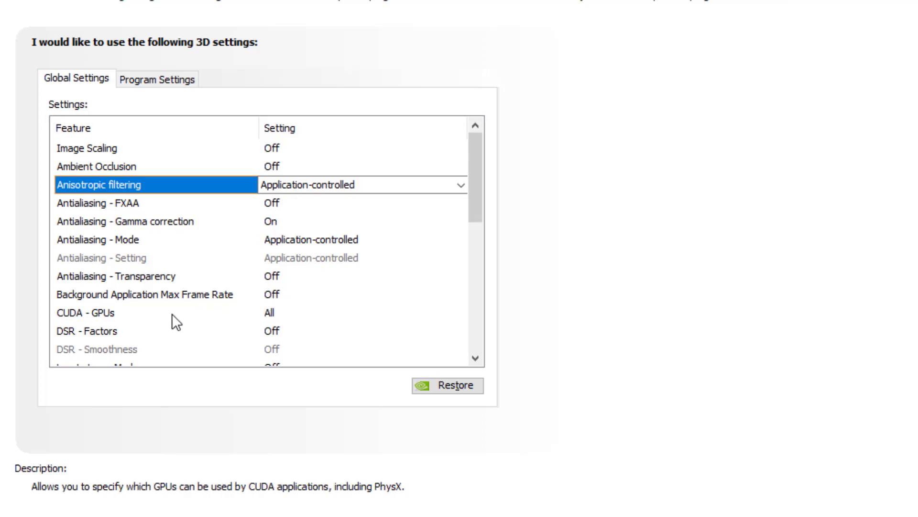
{"action": "left_click", "coordinate": [249, 312]}
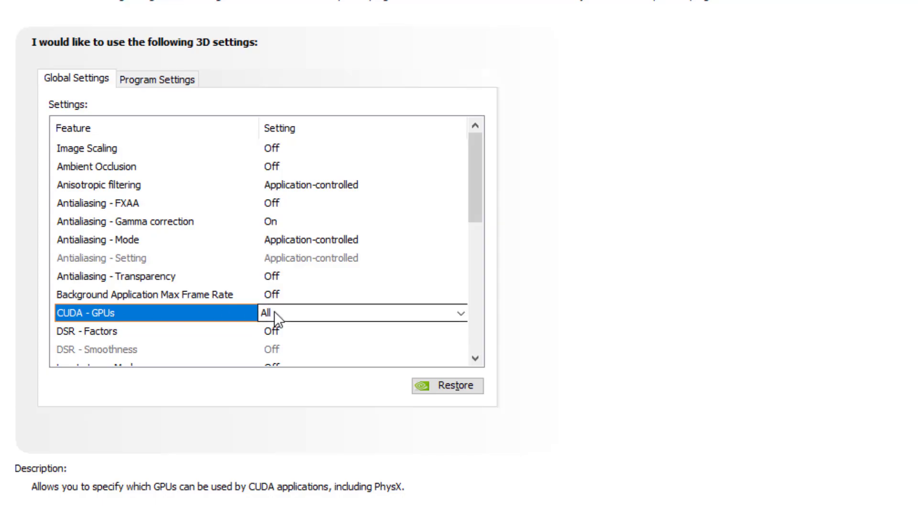
{"action": "left_click", "coordinate": [96, 331]}
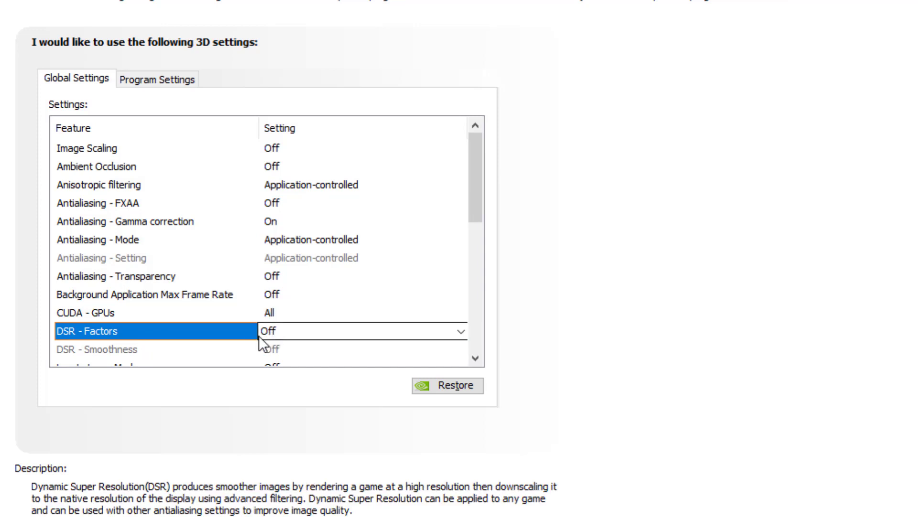
{"action": "scroll", "coordinate": [115, 292], "scroll_direction": "down", "scroll_amount": 2}
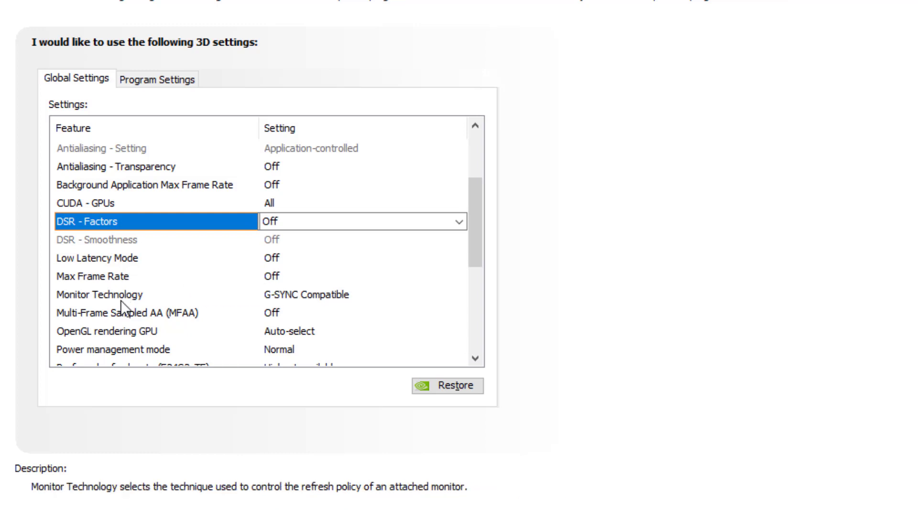
{"action": "left_click", "coordinate": [108, 297]}
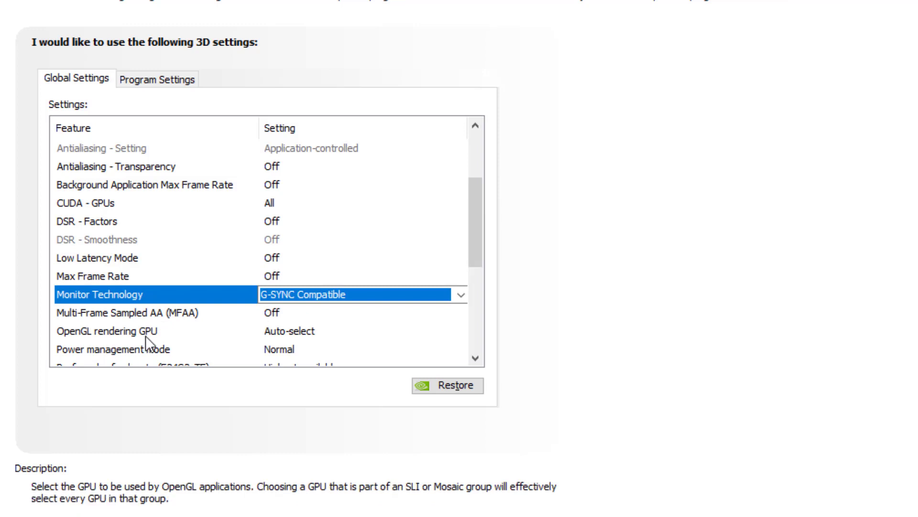
{"action": "left_click", "coordinate": [303, 349]}
{"action": "scroll", "coordinate": [197, 191], "scroll_direction": "down", "scroll_amount": 3}
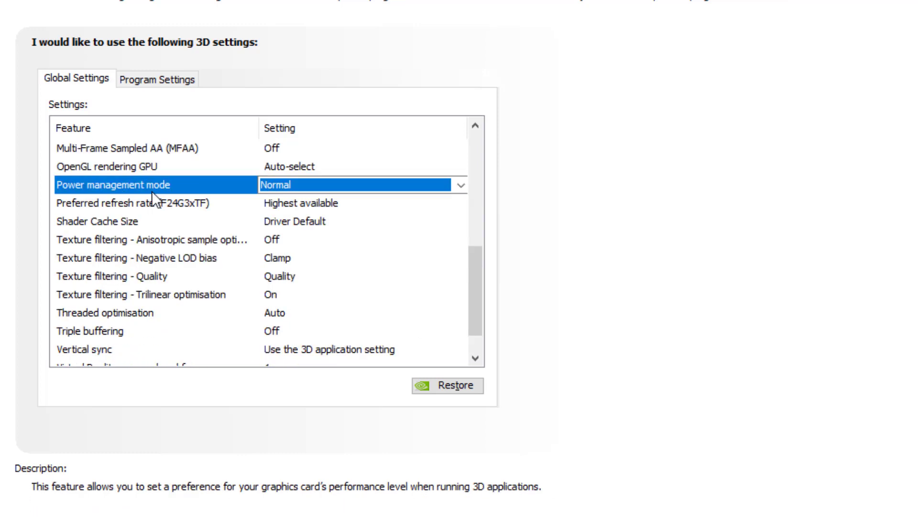
{"action": "left_click", "coordinate": [313, 185]}
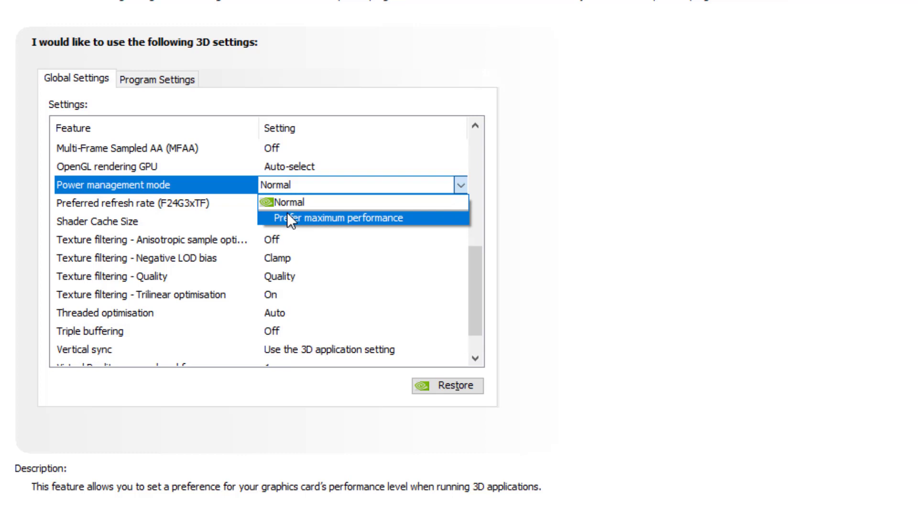
{"action": "left_click", "coordinate": [272, 202]}
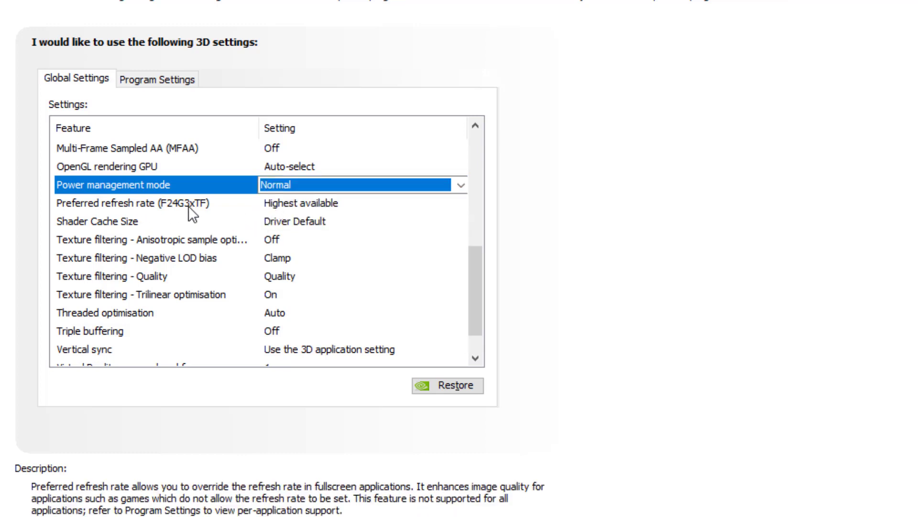
{"action": "left_click", "coordinate": [287, 205]}
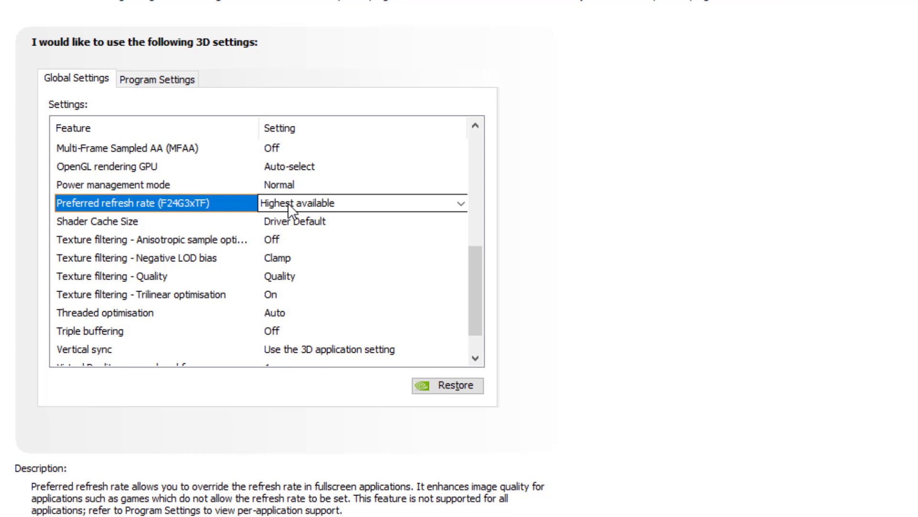
{"action": "left_click", "coordinate": [277, 226]}
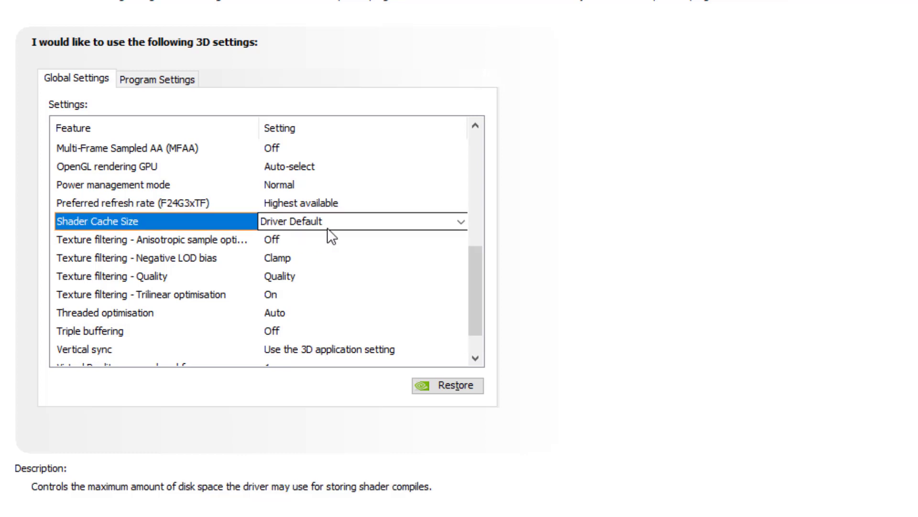
{"action": "left_click", "coordinate": [156, 240]}
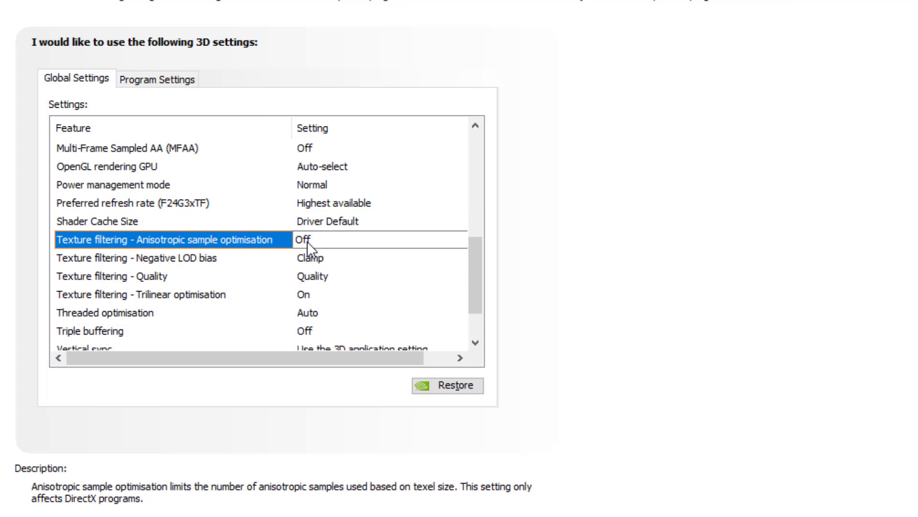
{"action": "left_click", "coordinate": [209, 262]}
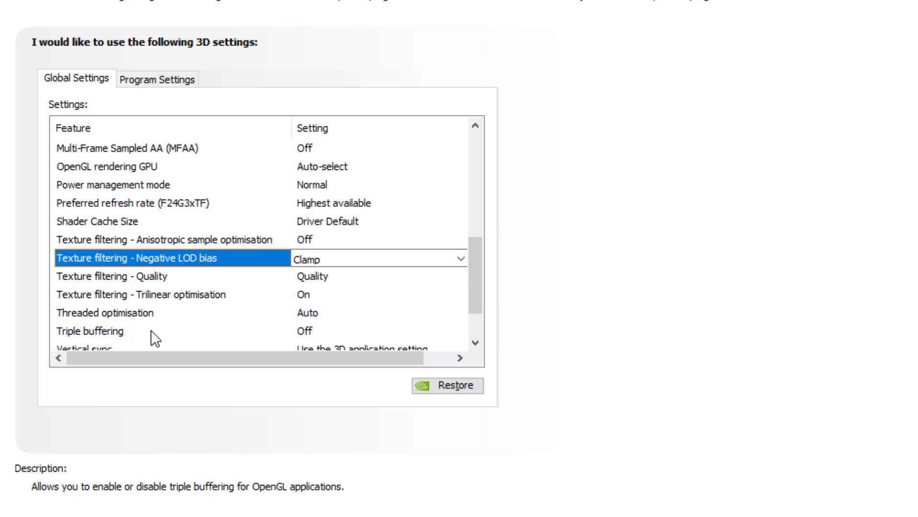
{"action": "scroll", "coordinate": [429, 297], "scroll_direction": "down", "scroll_amount": 1}
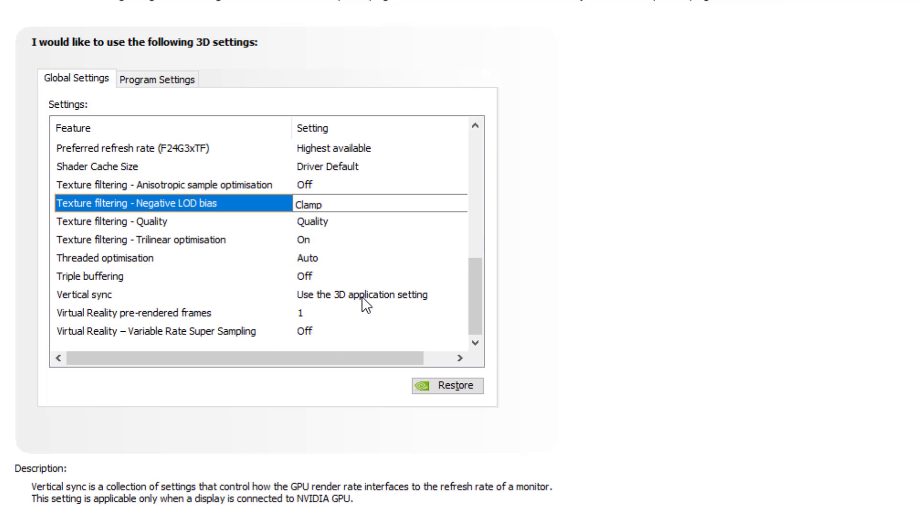
{"action": "left_click", "coordinate": [325, 293]}
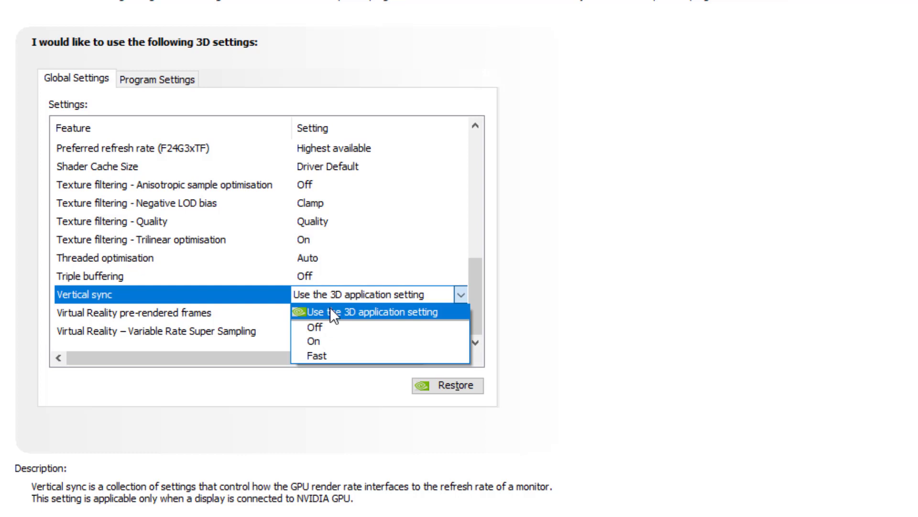
{"action": "left_click", "coordinate": [330, 295]}
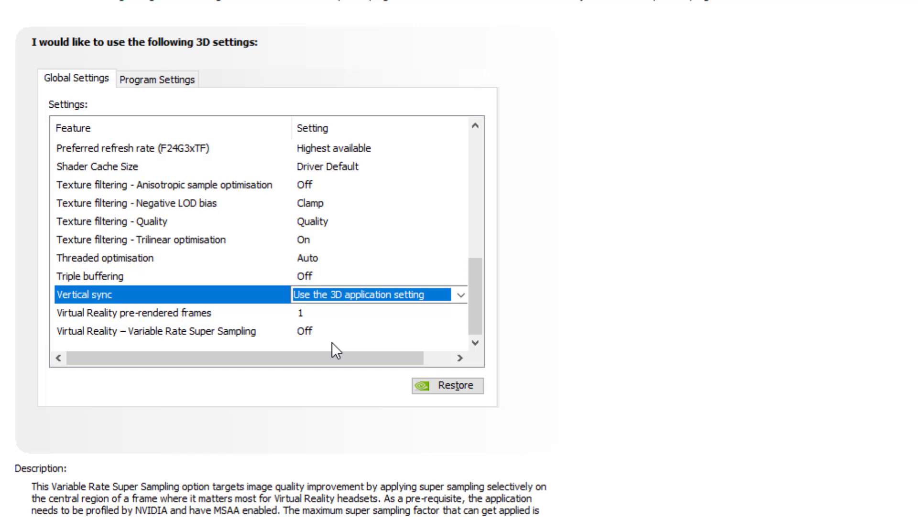
{"action": "mouse_move", "coordinate": [471, 310]}
{"action": "left_mouse_down"}
{"action": "mouse_move", "coordinate": [489, 189]}
{"action": "mouse_move", "coordinate": [473, 291]}
{"action": "left_mouse_up"}
{"action": "left_click", "coordinate": [462, 310]}
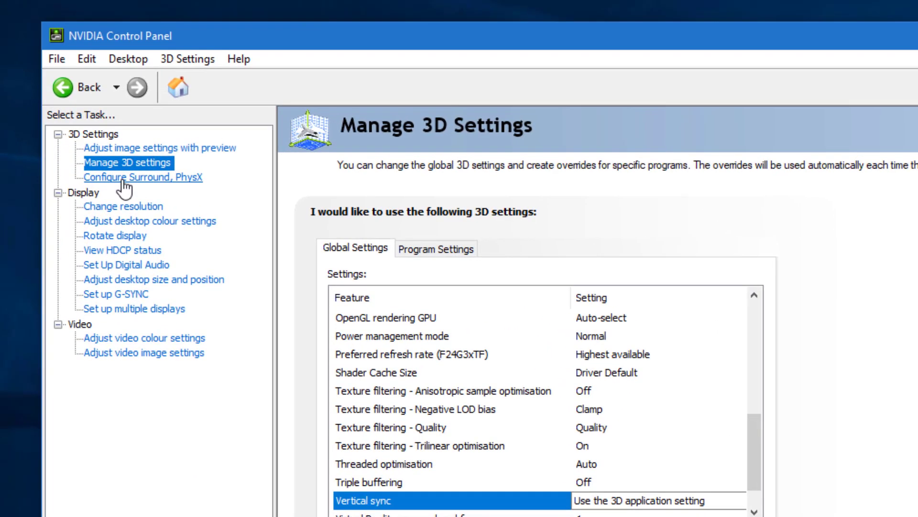
- Set NVIDIA GeForce RTX 3060 Ti as the PhysX processor, apply, then go to Change resolution
{"action": "left_click", "coordinate": [124, 181]}
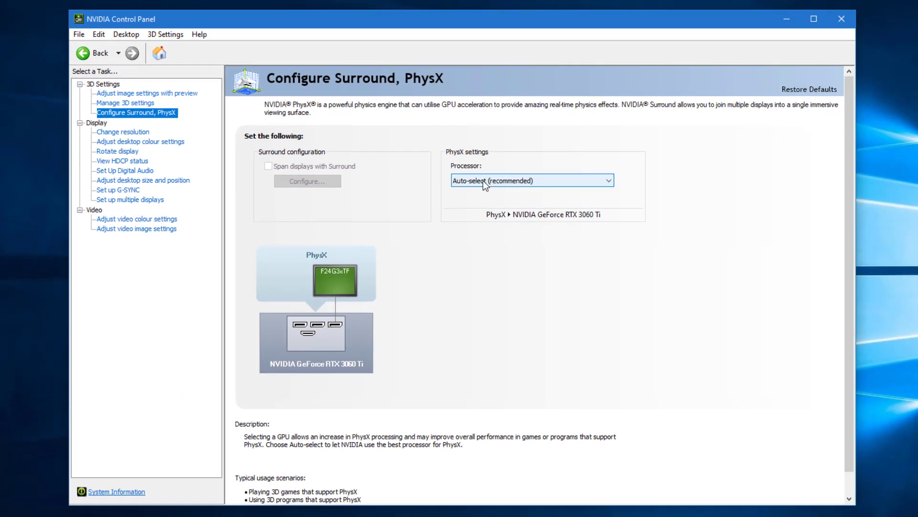
{"action": "left_click", "coordinate": [483, 180]}
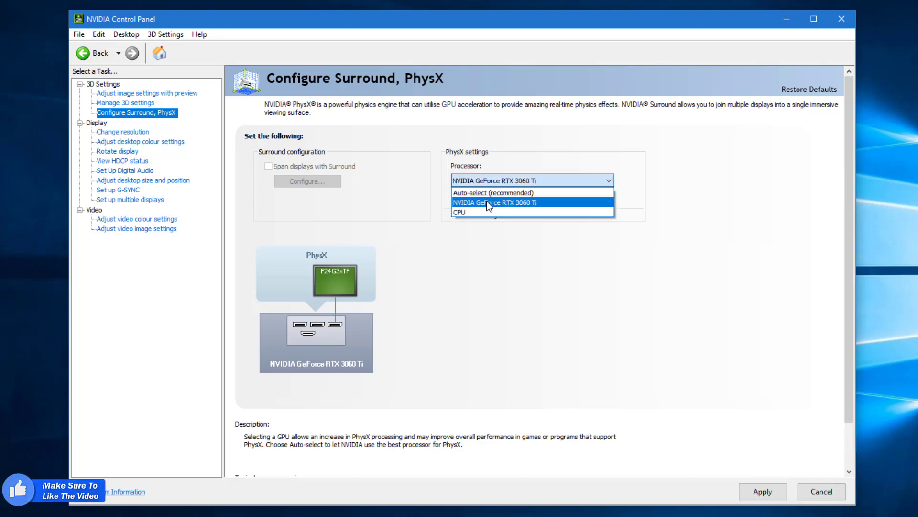
{"action": "left_click", "coordinate": [486, 202]}
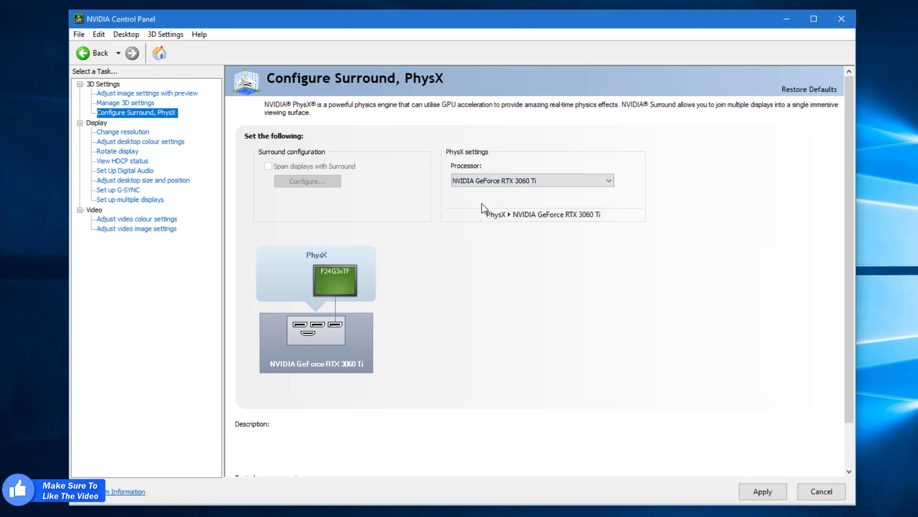
{"action": "left_click", "coordinate": [762, 491]}
{"action": "left_click", "coordinate": [139, 135]}
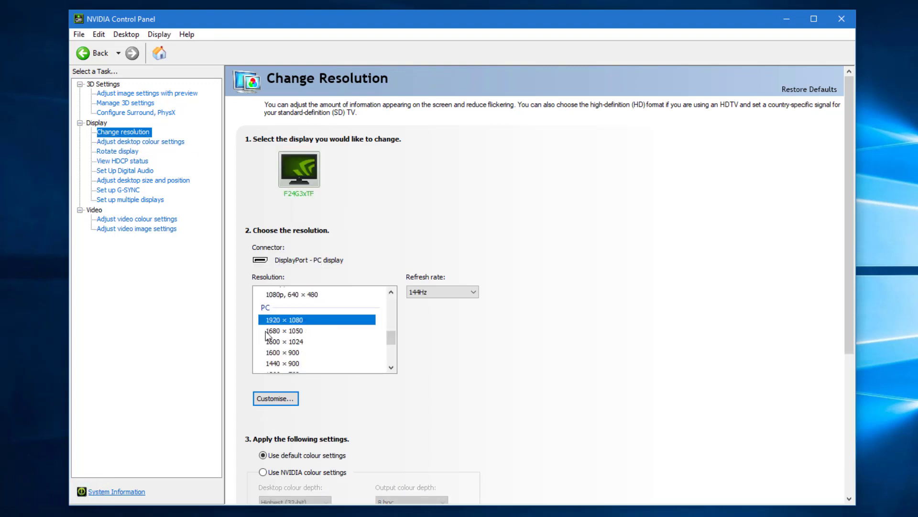
- In Windows Settings > System > Display, set display resolution to 1920 × 1080 (Recommended)
{"action": "key", "text": "super"}
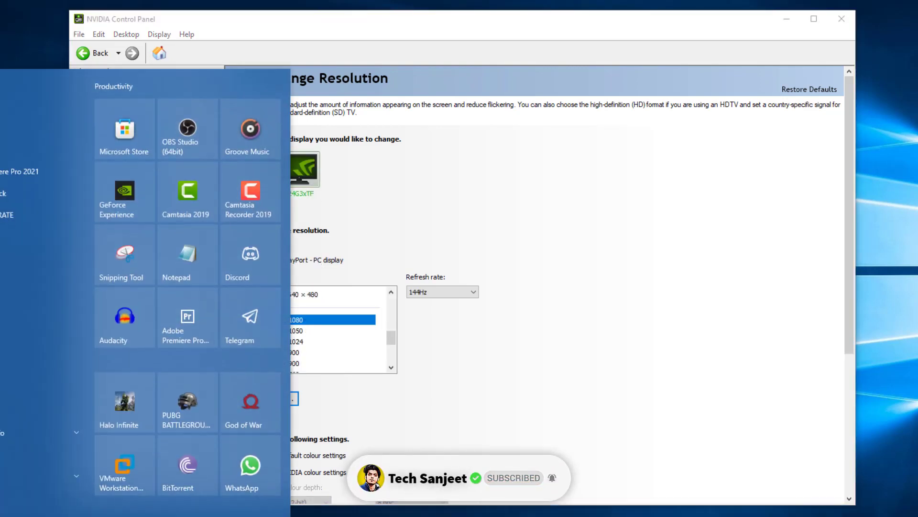
{"action": "key", "text": "super+i"}
{"action": "left_click", "coordinate": [185, 222]}
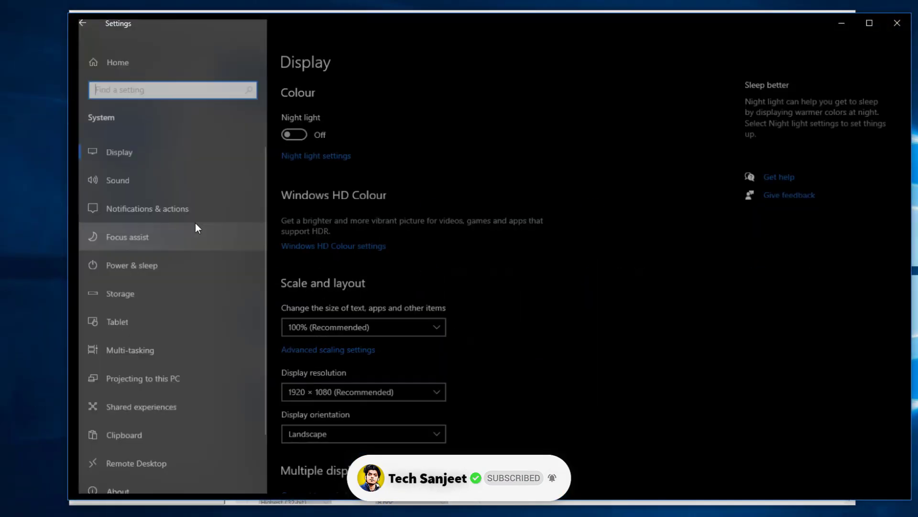
{"action": "left_click", "coordinate": [190, 159]}
{"action": "scroll", "coordinate": [480, 312], "scroll_direction": "down", "scroll_amount": 3}
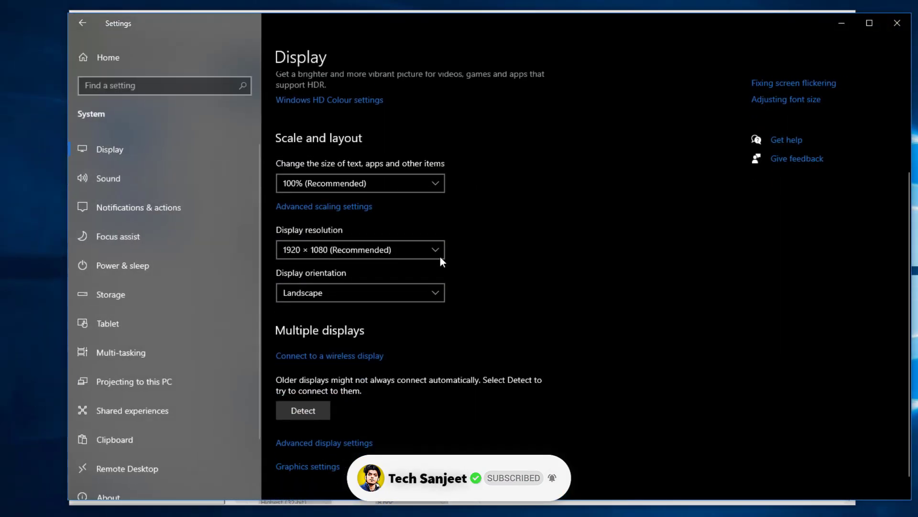
{"action": "left_click", "coordinate": [440, 254]}
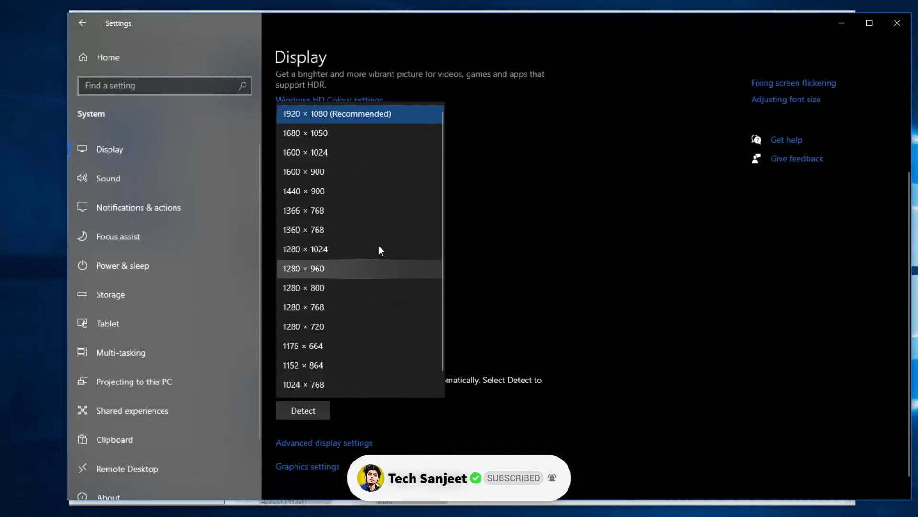
{"action": "left_click", "coordinate": [358, 114]}
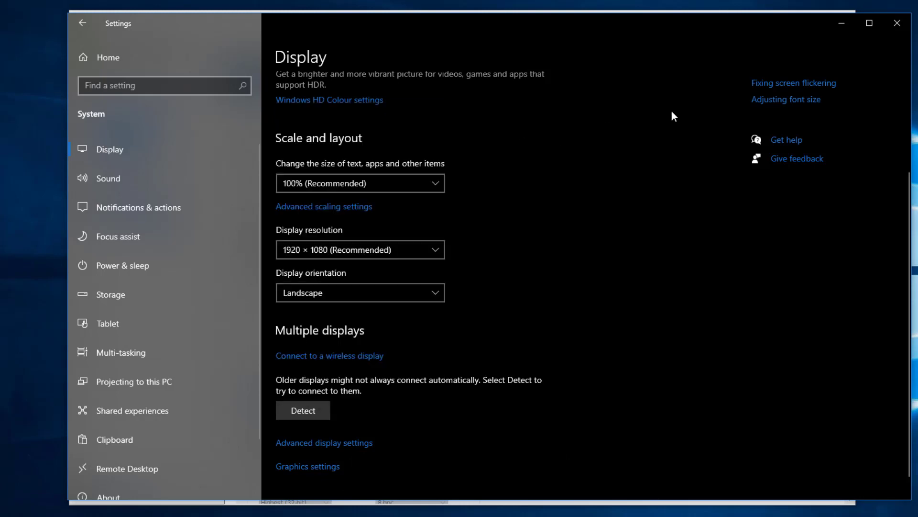
- Close Windows Settings, apply 1920 × 1080 at 144Hz, keep the changes, and open Set up G-SYNC
{"action": "left_click", "coordinate": [898, 22]}
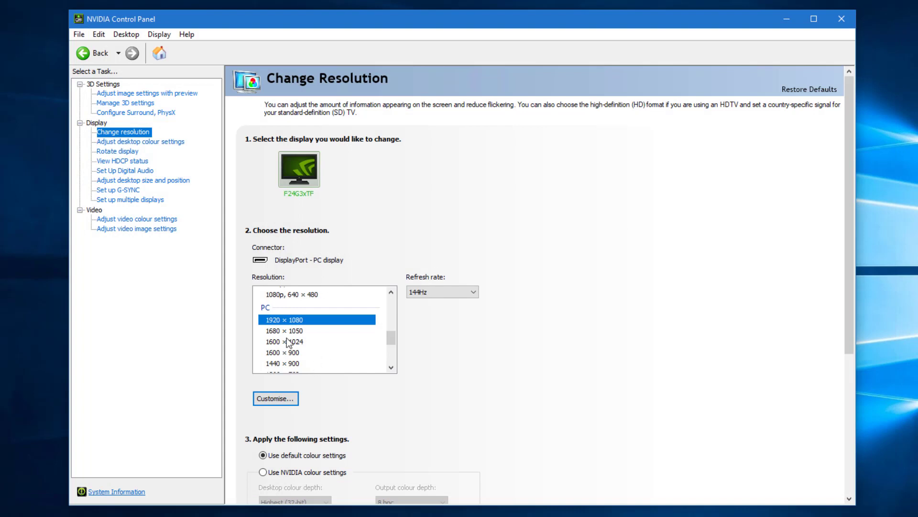
{"action": "left_click", "coordinate": [455, 294]}
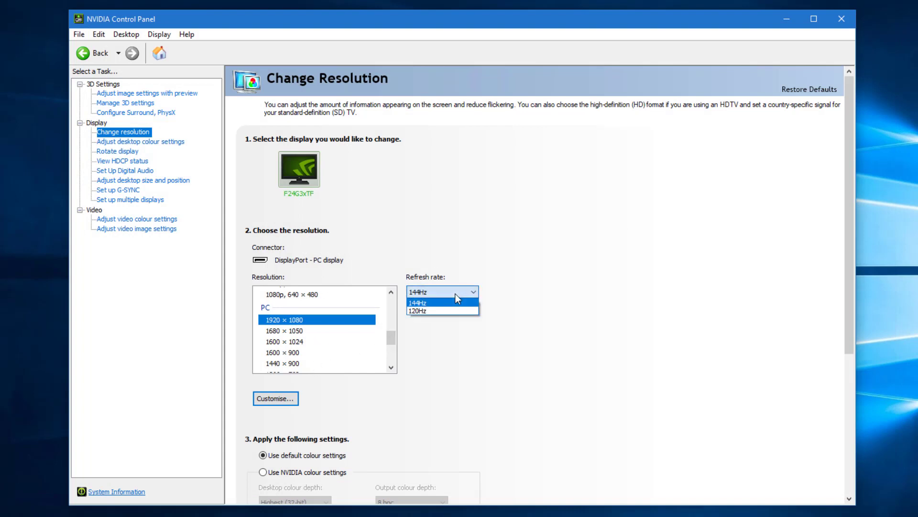
{"action": "left_click", "coordinate": [465, 303]}
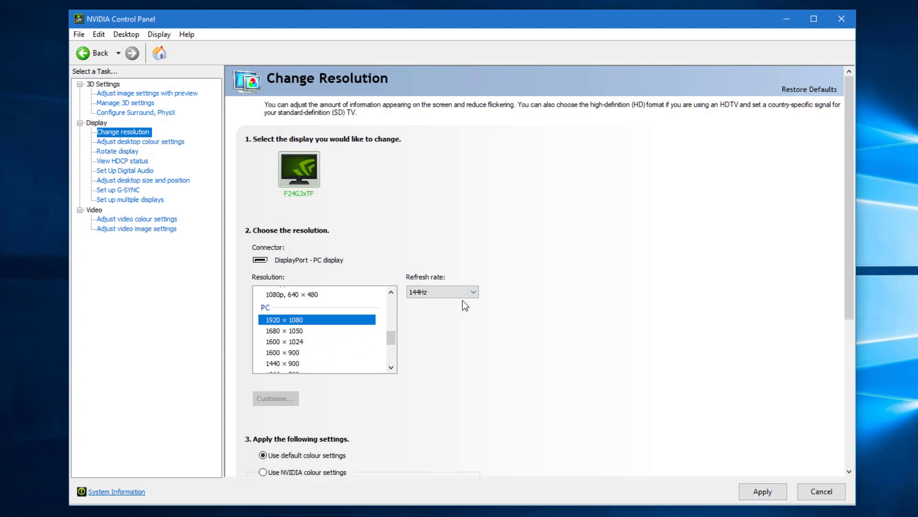
{"action": "scroll", "coordinate": [399, 371], "scroll_direction": "down", "scroll_amount": 1}
{"action": "left_click", "coordinate": [762, 491]}
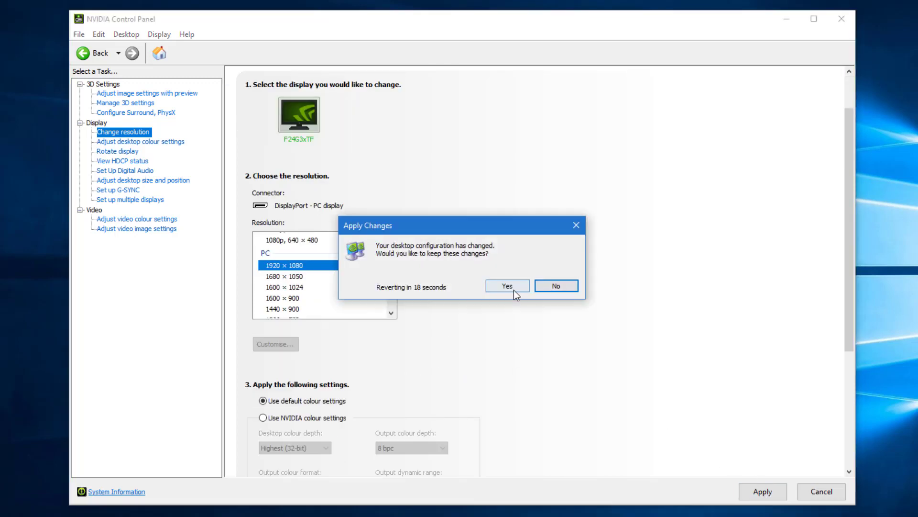
{"action": "left_click", "coordinate": [507, 286]}
{"action": "left_click", "coordinate": [125, 190]}
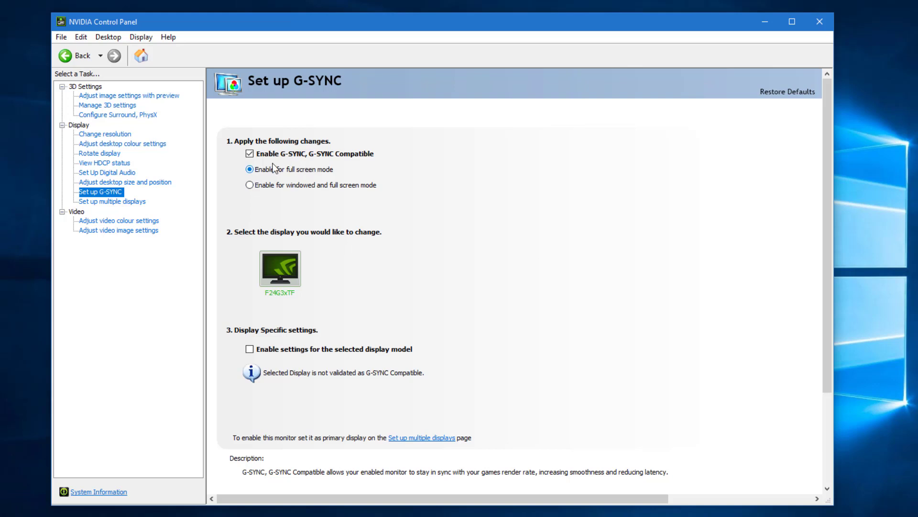
- Turn on Enable G-SYNC, G-SYNC Compatible for full screen mode and apply it
{"action": "left_click", "coordinate": [250, 154]}
{"action": "left_click", "coordinate": [249, 154]}
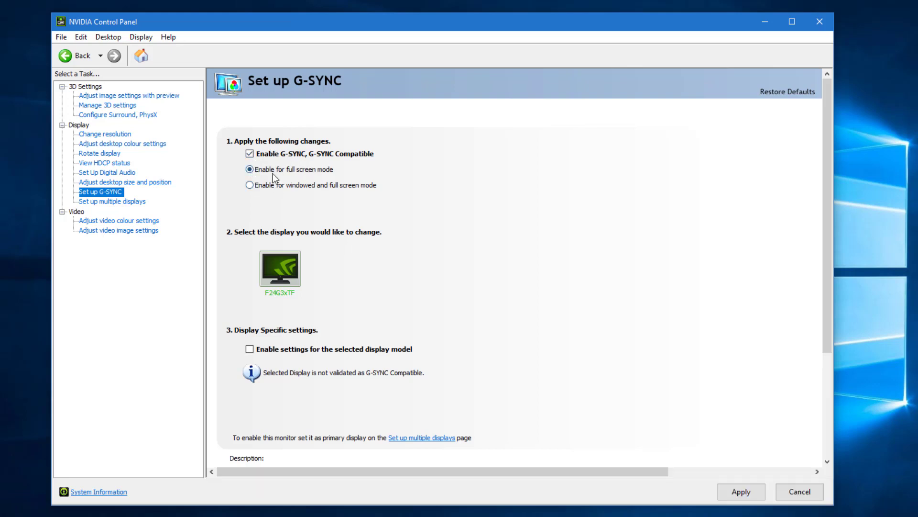
{"action": "scroll", "coordinate": [359, 193], "scroll_direction": "down", "scroll_amount": 1}
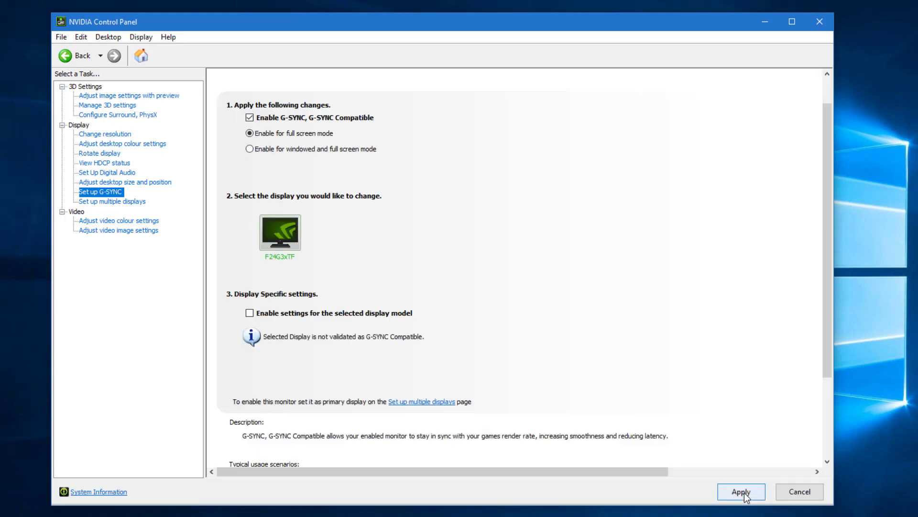
{"action": "left_click", "coordinate": [741, 491]}
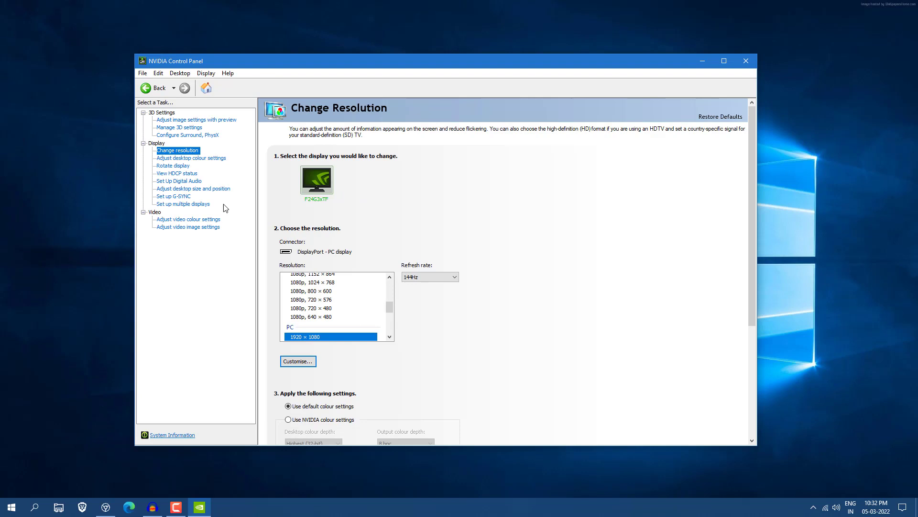
- Close the NVIDIA Control Panel window using its X button
{"action": "left_click", "coordinate": [745, 61]}
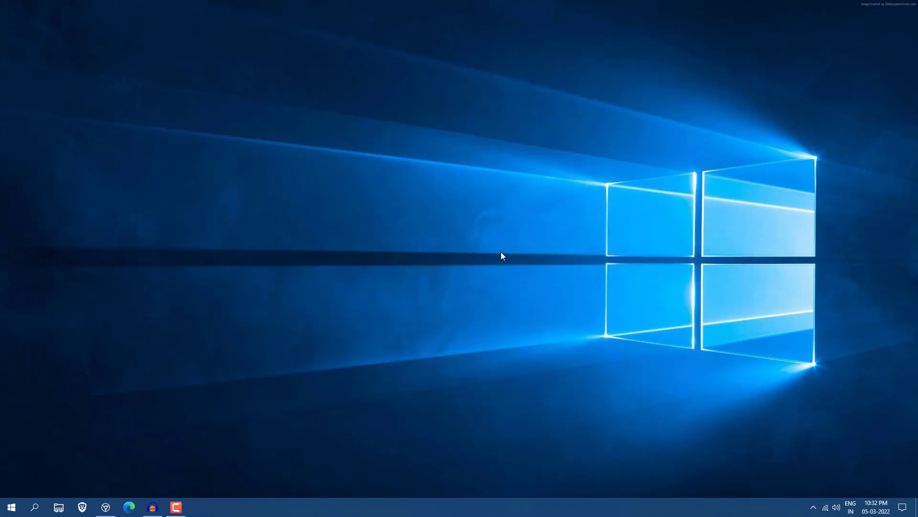